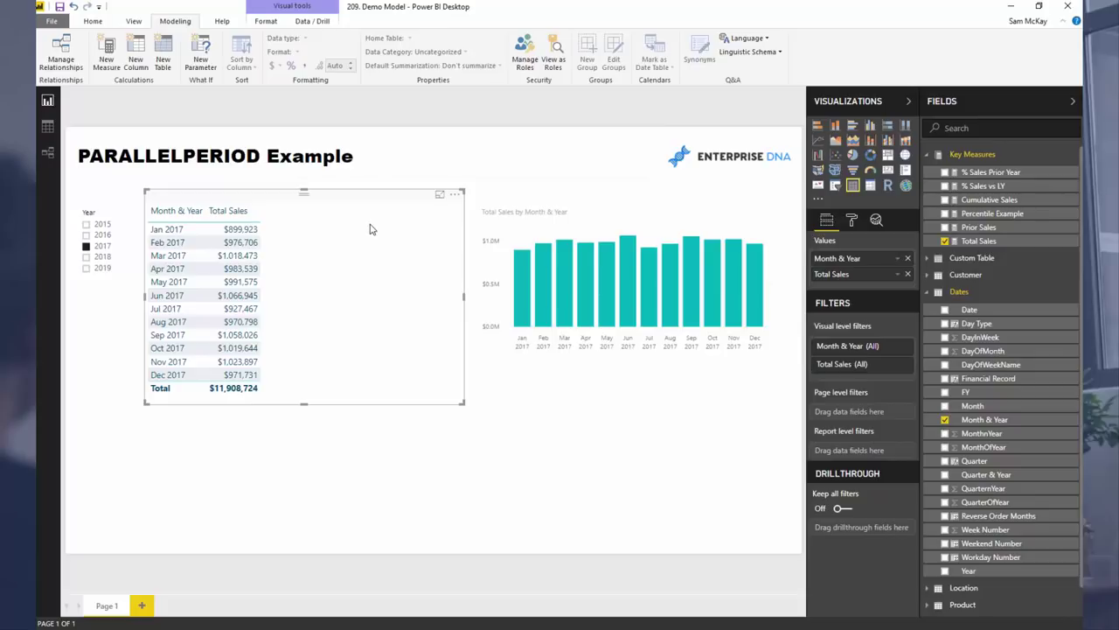
Add Prior Sales to the table, review its PARALLELPERIOD formula, and filter to 2016 for comparison
{"action": "left_click", "coordinate": [1015, 228]}
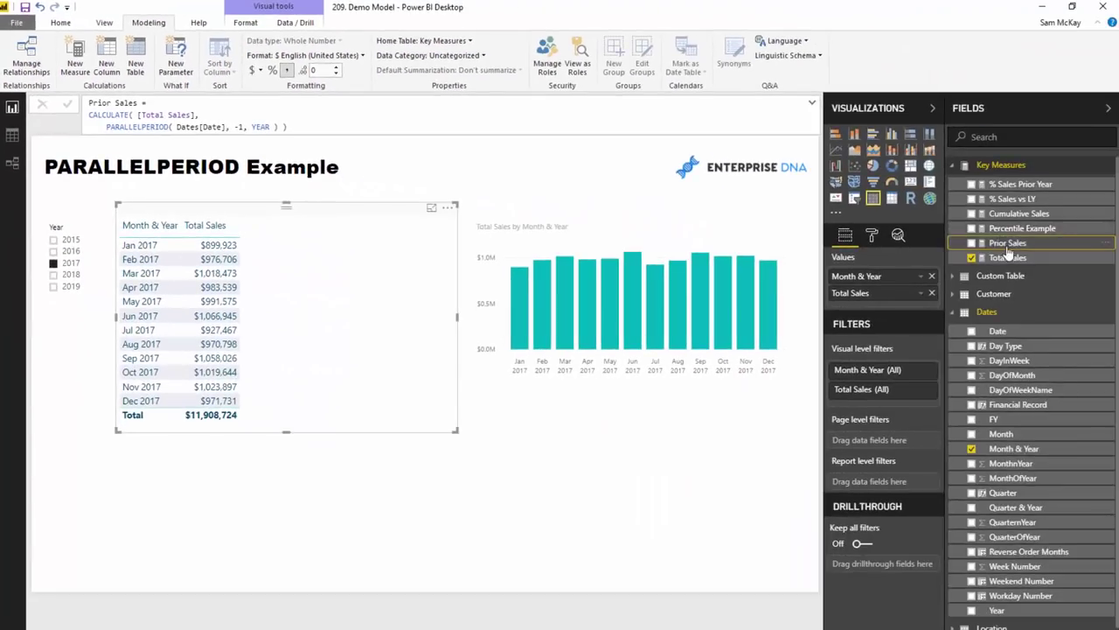
{"action": "left_click_drag", "start_coordinate": [1008, 242], "coordinate": [335, 354]}
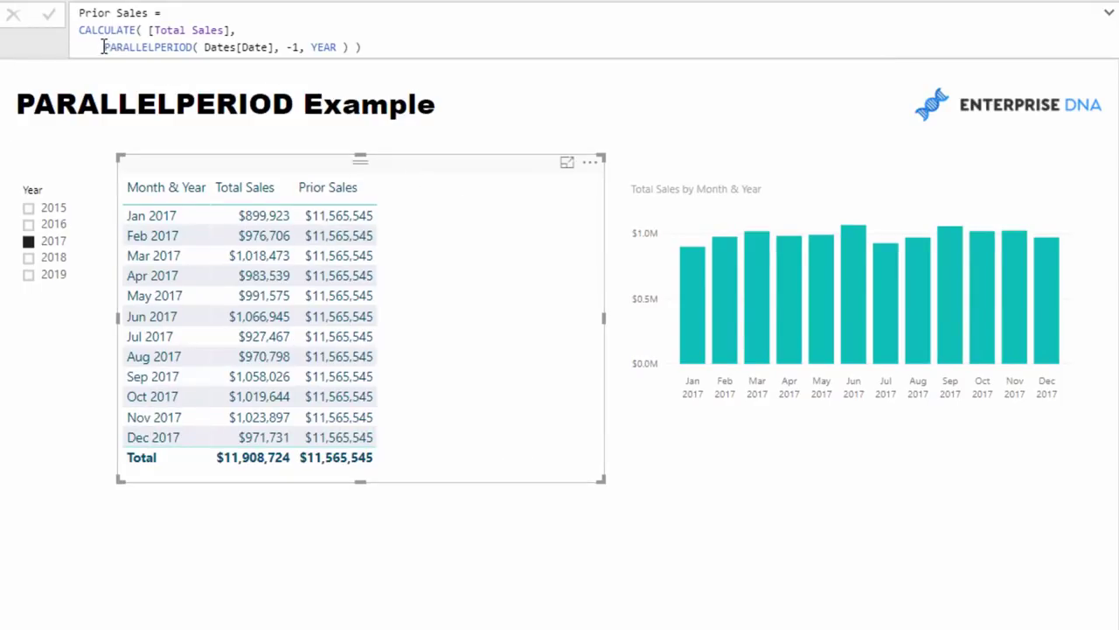
{"action": "left_click_drag", "start_coordinate": [102, 46], "coordinate": [370, 46]}
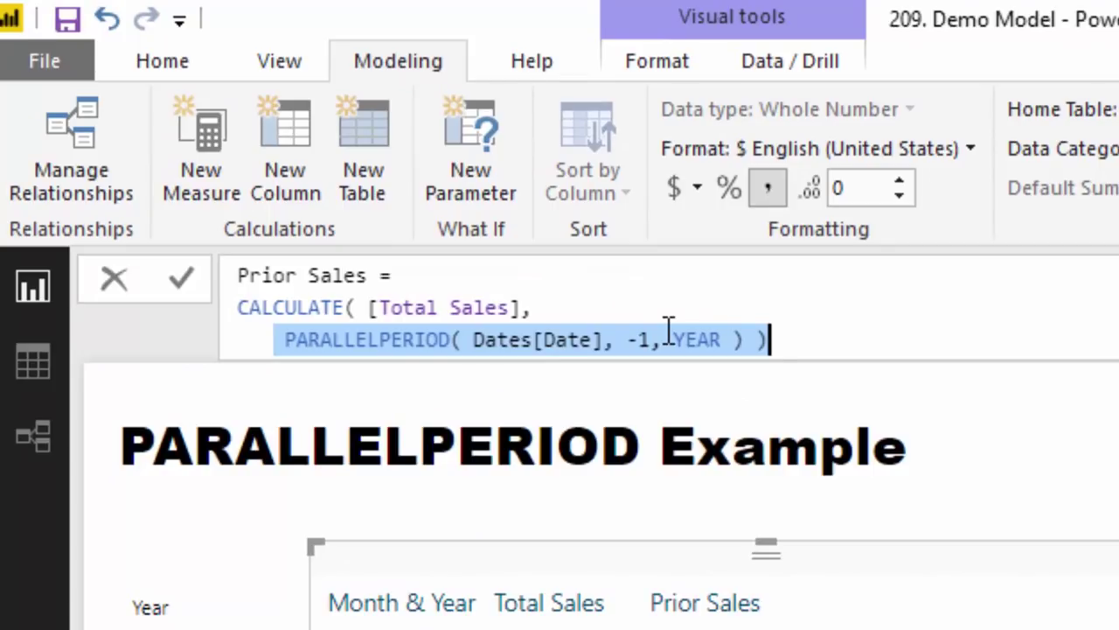
{"action": "left_click_drag", "start_coordinate": [537, 306], "coordinate": [356, 306]}
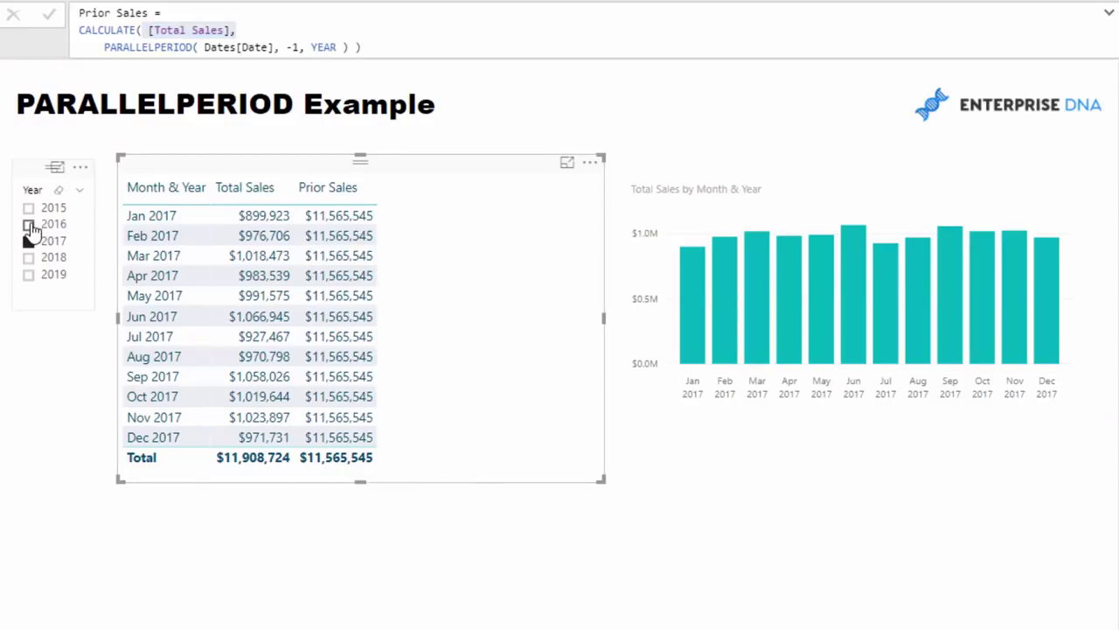
{"action": "left_click", "coordinate": [29, 225]}
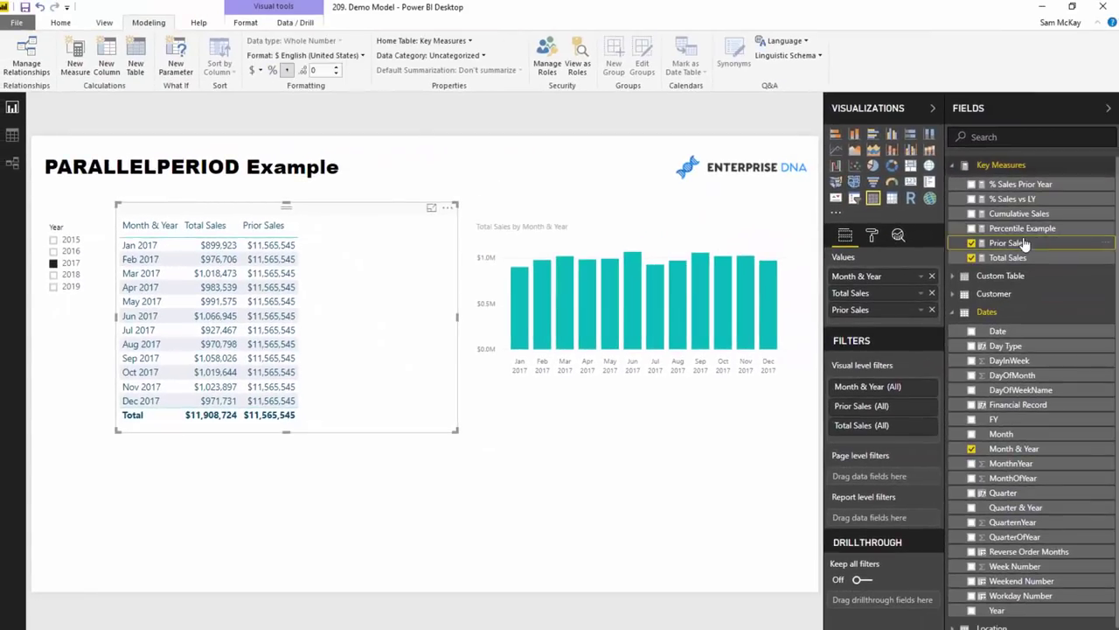
{"action": "left_click", "coordinate": [1007, 243]}
{"action": "double_click", "coordinate": [261, 127]}
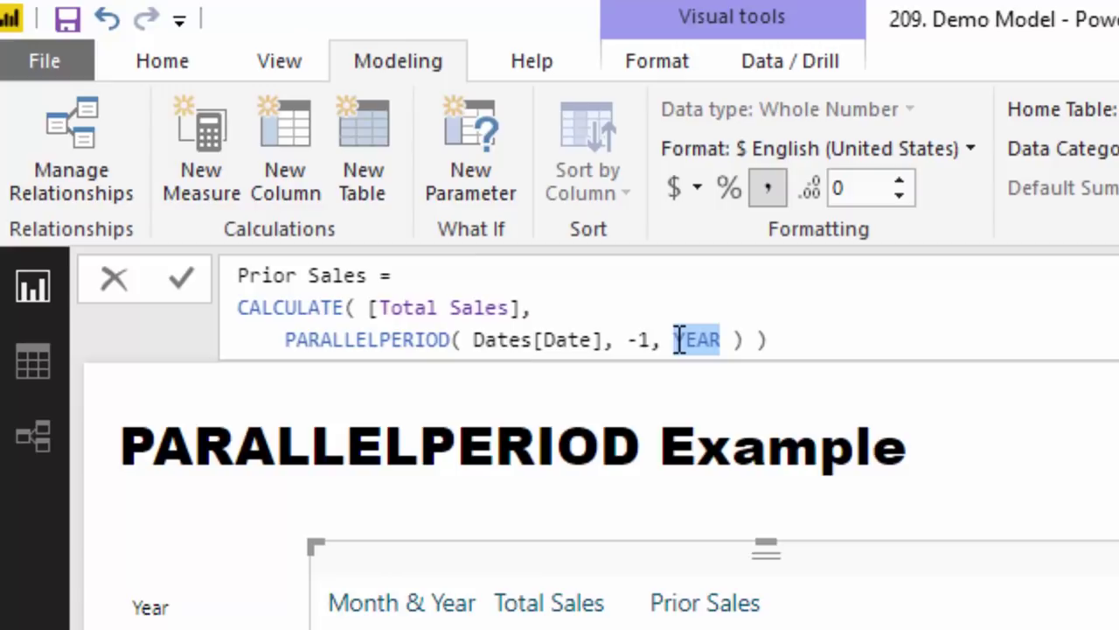
{"action": "type", "text": "QU"}
{"action": "key", "text": "Tab"}
{"action": "key", "text": "Return"}
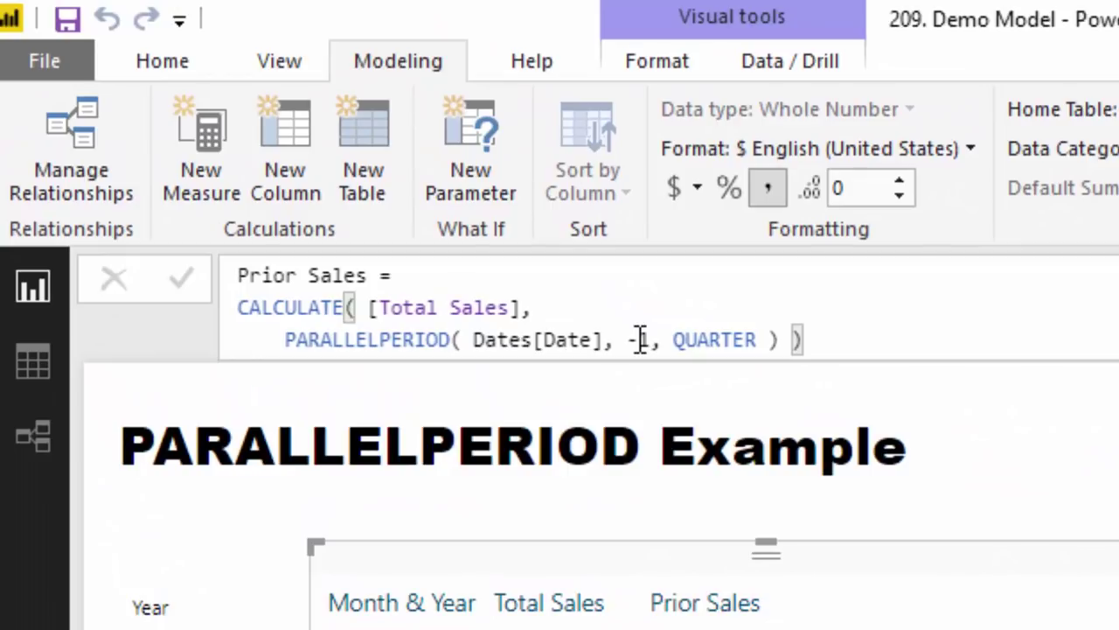
{"action": "left_click", "coordinate": [639, 337]}
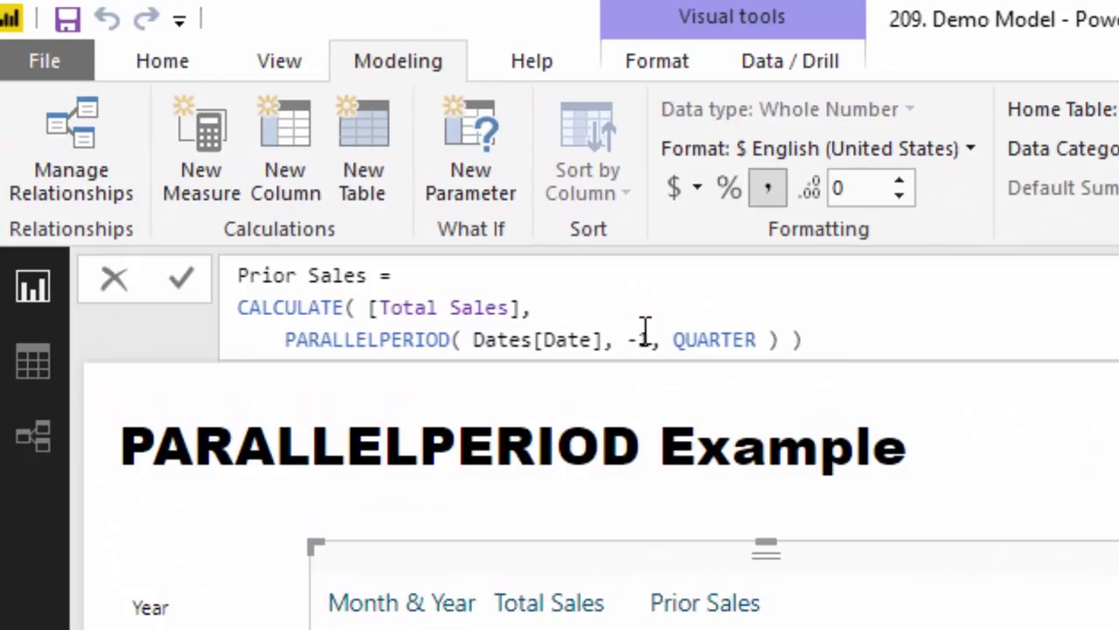
{"action": "key", "text": "BackSpace"}
{"action": "type", "text": "+"}
{"action": "key", "text": "Return"}
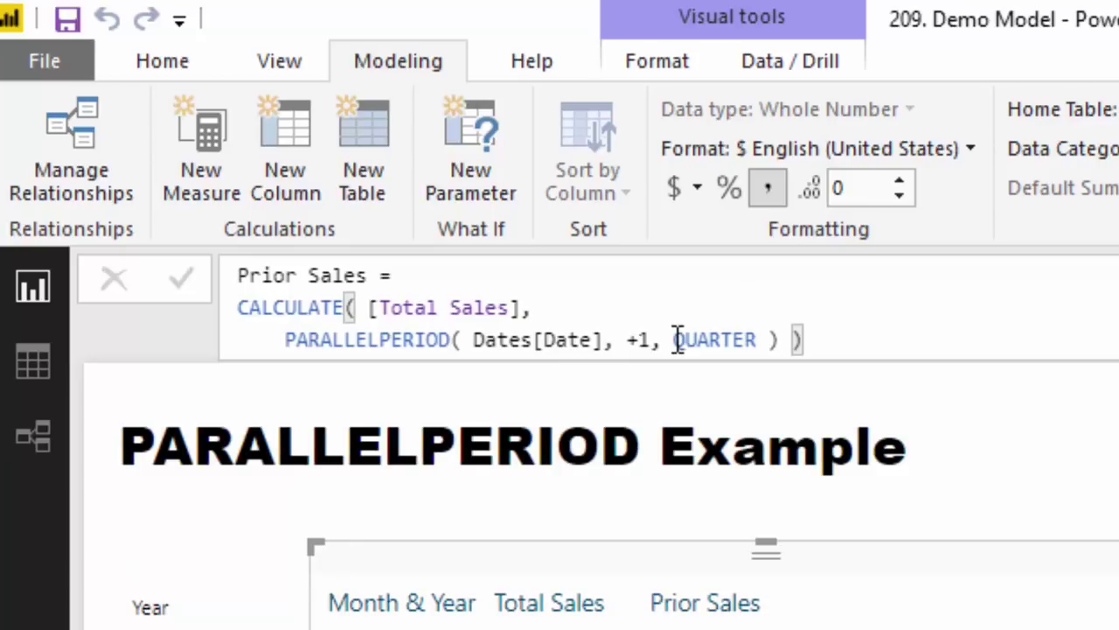
{"action": "left_click", "coordinate": [639, 340]}
{"action": "key", "text": "BackSpace"}
{"action": "type", "text": "-"}
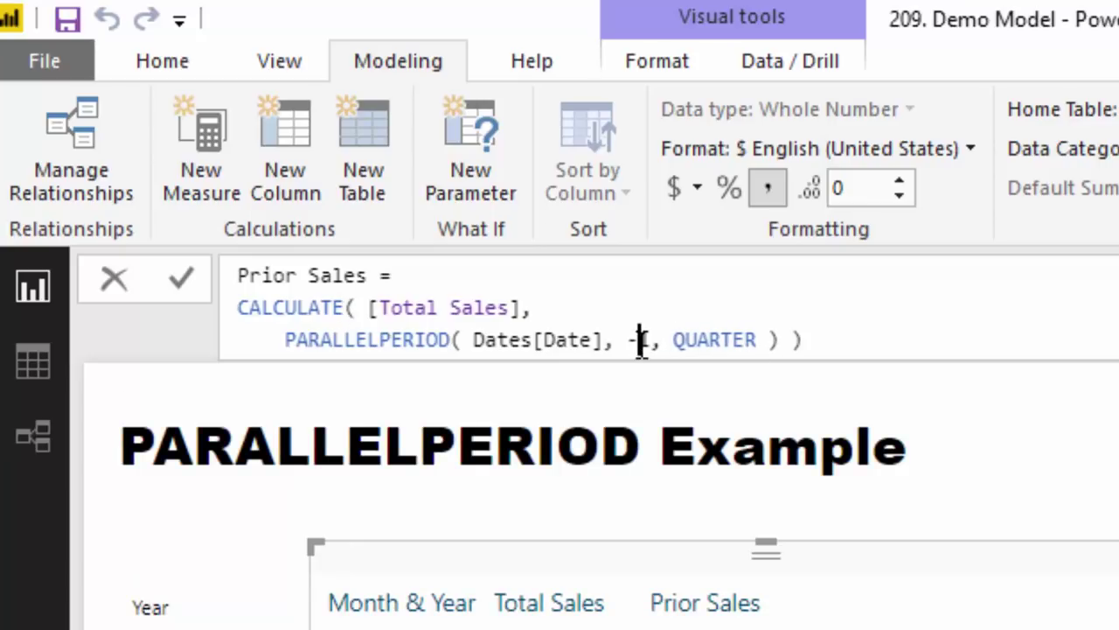
{"action": "key", "text": "ctrl+shift+Right"}
{"action": "type", "text": "YEAR"}
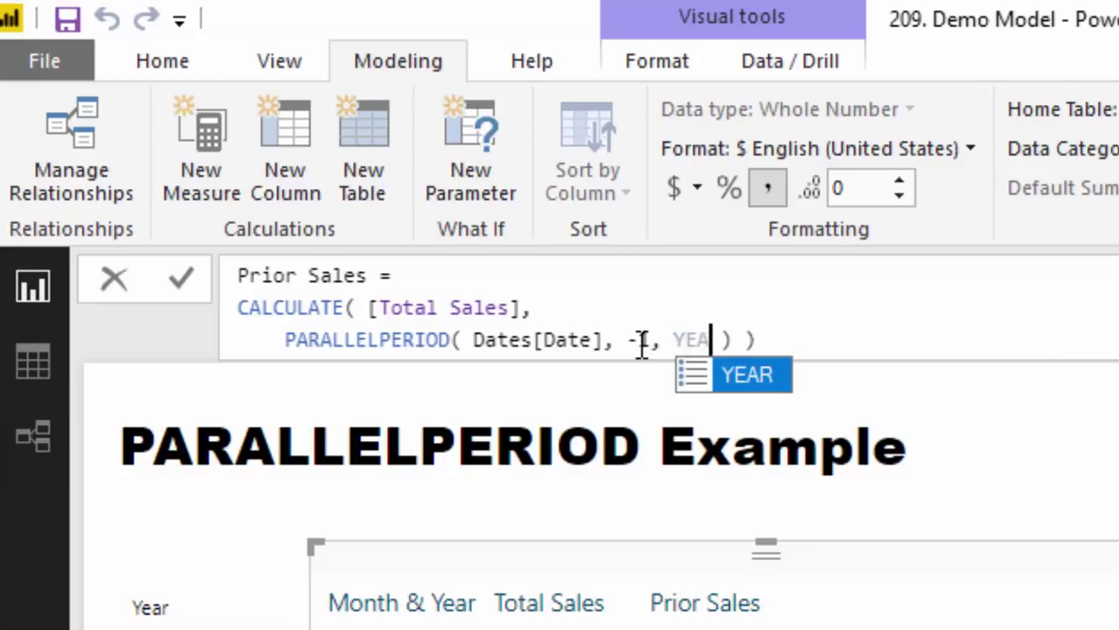
{"action": "key", "text": "Return"}
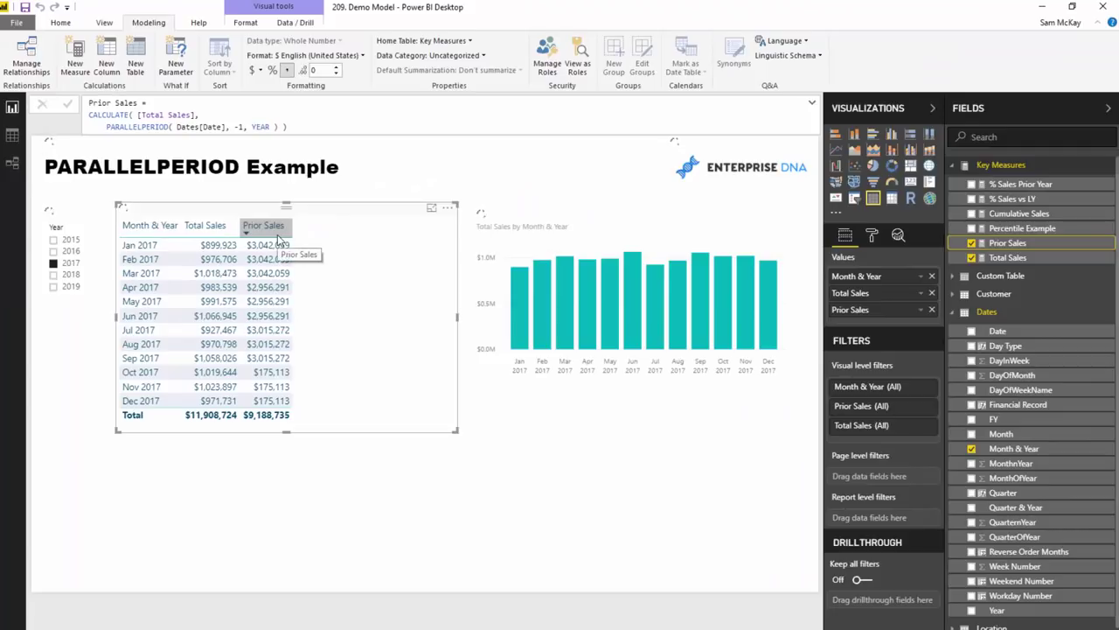
Insert Cumulative Sales between Total Sales and Prior Sales and trim the table's width
{"action": "left_click", "coordinate": [1010, 215]}
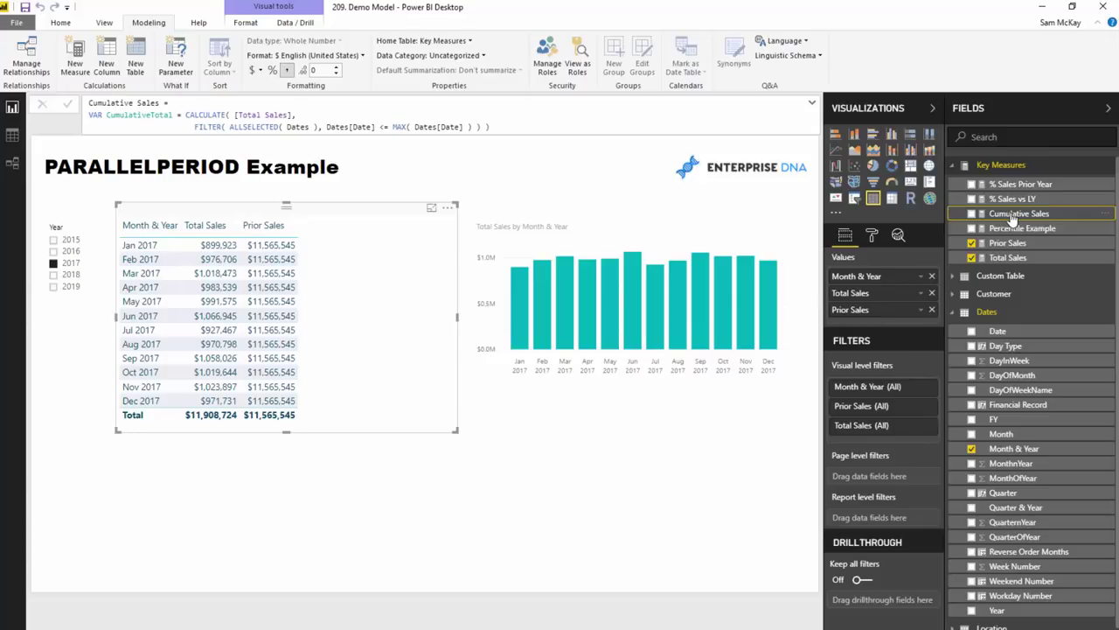
{"action": "left_click_drag", "start_coordinate": [1012, 221], "coordinate": [874, 306]}
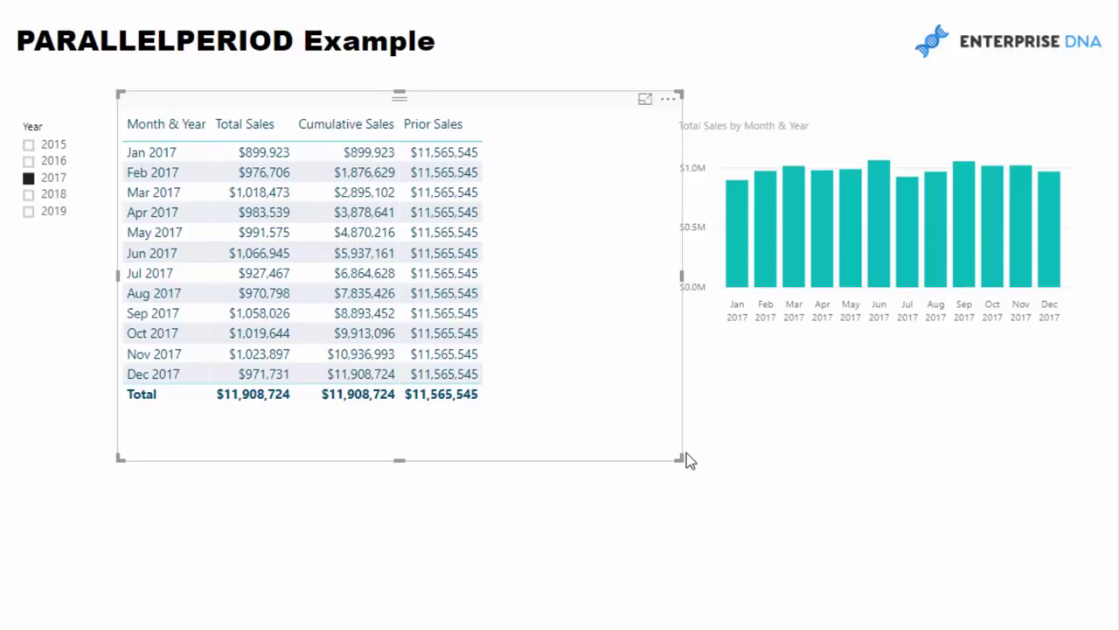
{"action": "mouse_move", "coordinate": [683, 459]}
{"action": "left_mouse_down"}
{"action": "mouse_move", "coordinate": [645, 453]}
{"action": "mouse_move", "coordinate": [661, 458]}
{"action": "left_mouse_up"}
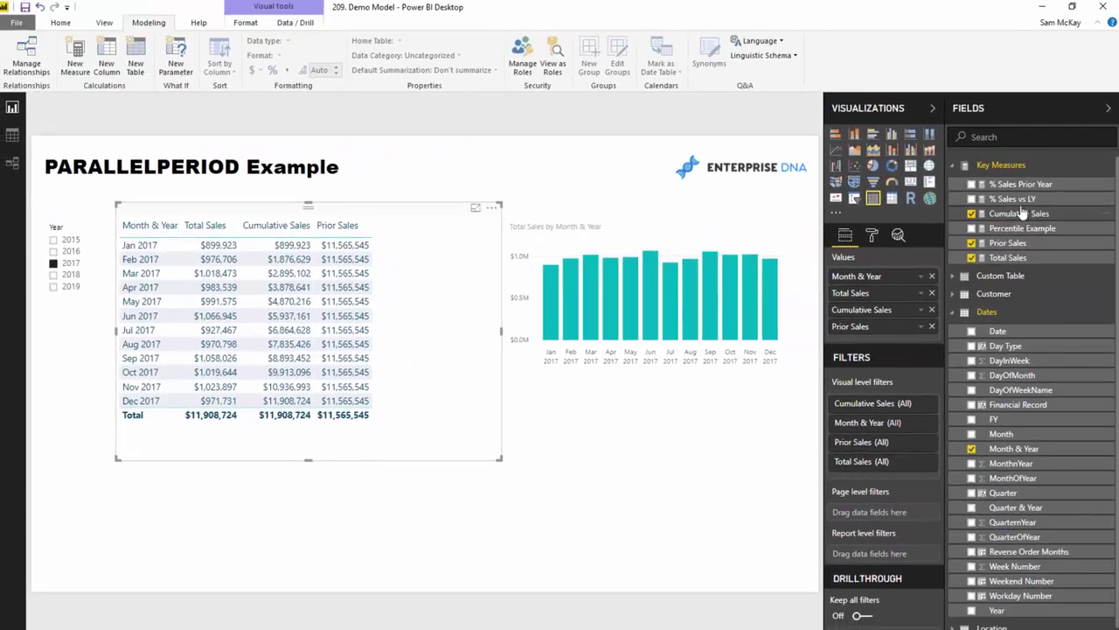
Add the % Sales vs LY measure as a table column and shrink the table slightly
{"action": "left_click", "coordinate": [1014, 199]}
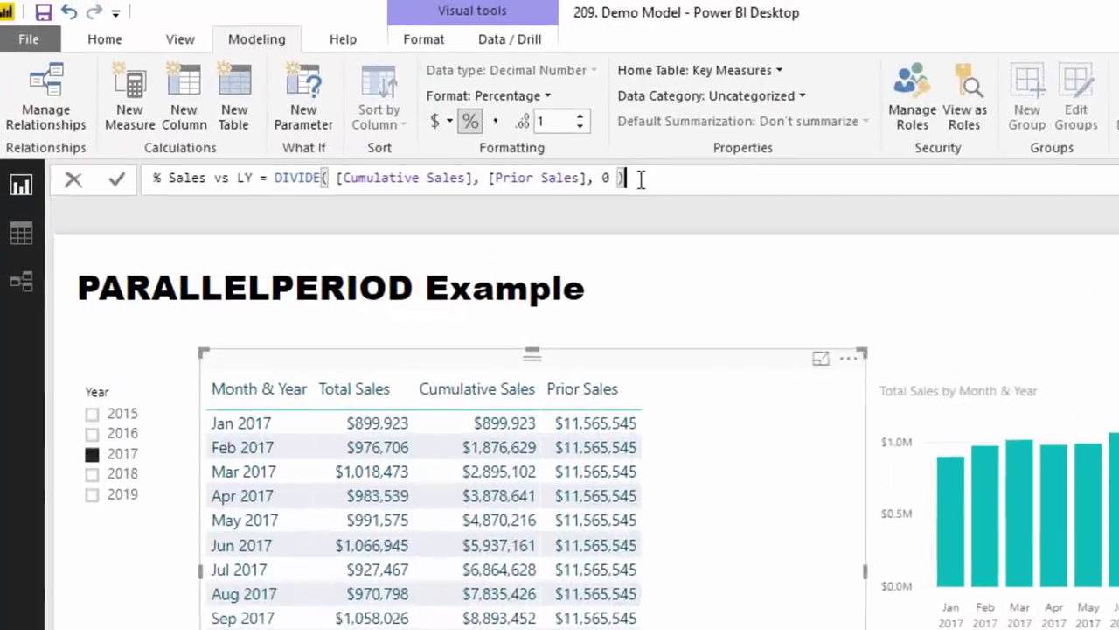
{"action": "left_click_drag", "start_coordinate": [362, 102], "coordinate": [45, 87]}
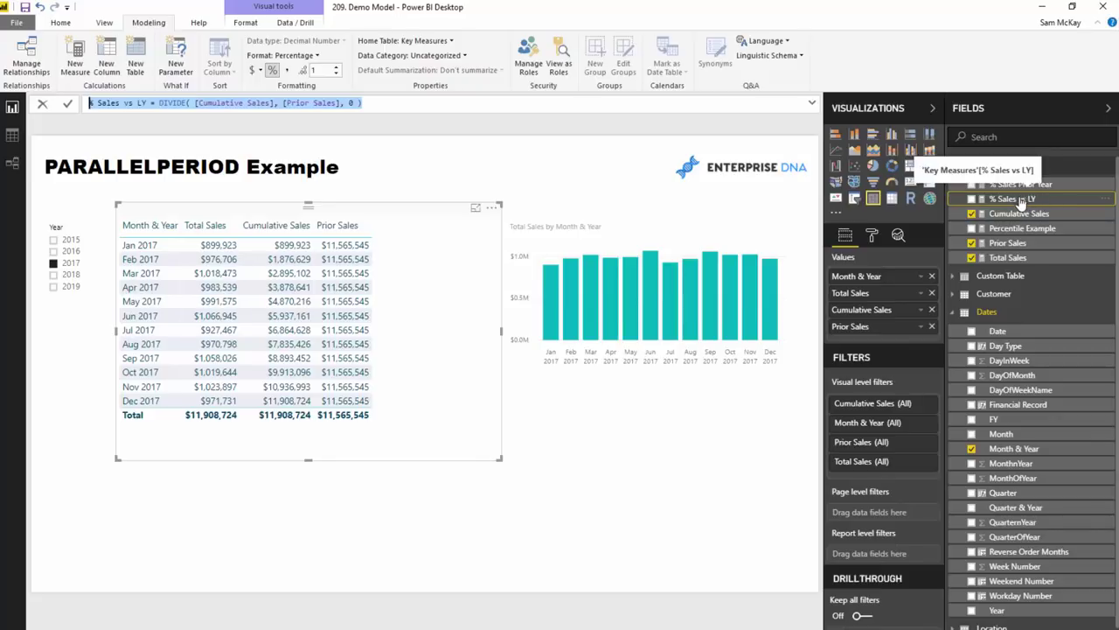
{"action": "left_click_drag", "start_coordinate": [1019, 204], "coordinate": [415, 367]}
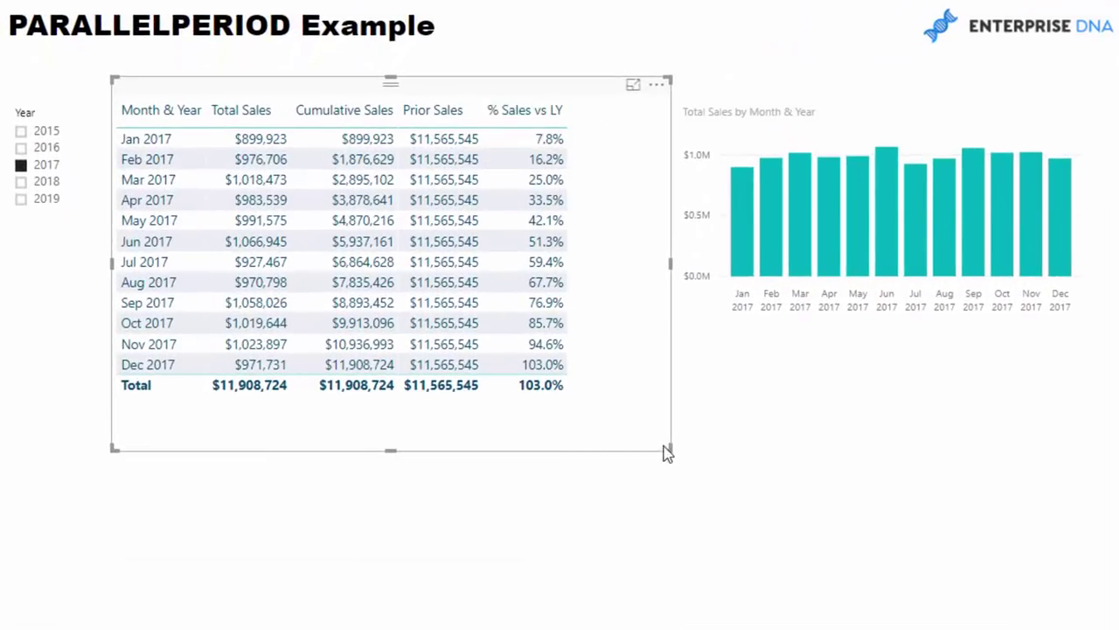
{"action": "left_click_drag", "start_coordinate": [666, 448], "coordinate": [634, 434]}
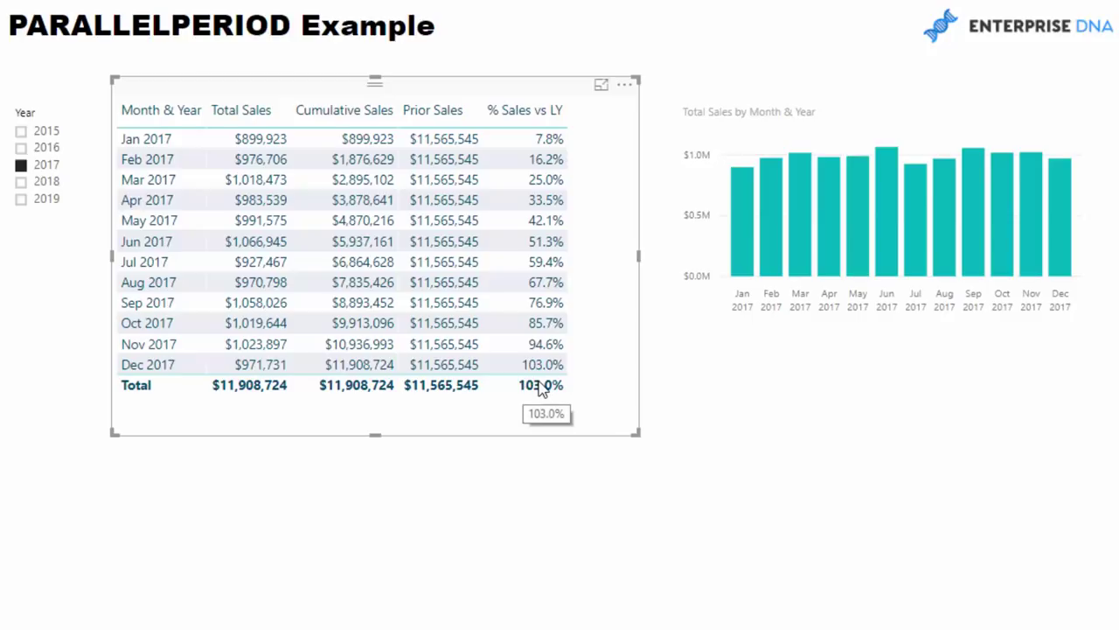
Place a duplicate of the sales column chart below the original
{"action": "left_click_drag", "start_coordinate": [747, 107], "coordinate": [757, 358]}
{"action": "key", "text": "ctrl+c"}
{"action": "key", "text": "ctrl+v"}
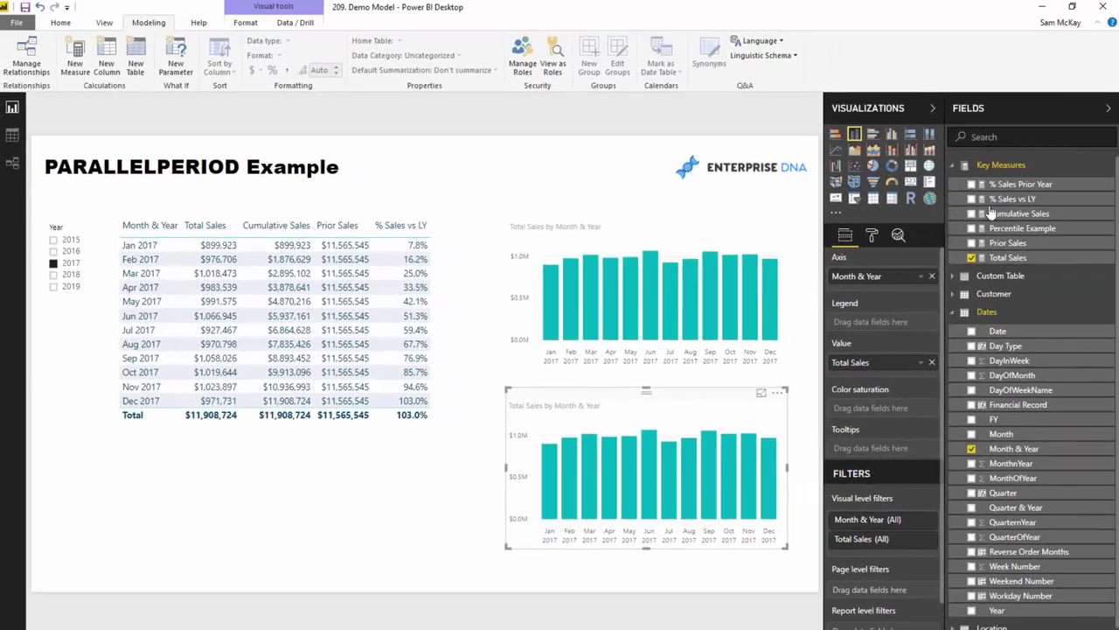
Replace Total Sales with % Sales vs LY in the lower chart's Value well
{"action": "left_click_drag", "start_coordinate": [1001, 200], "coordinate": [901, 365]}
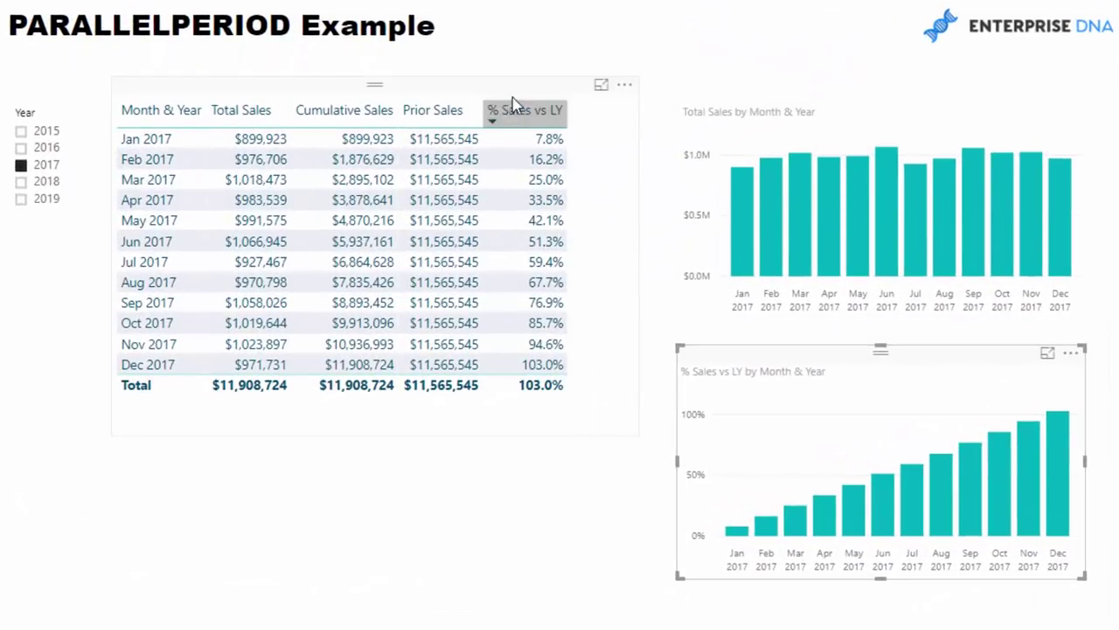
{"action": "left_click", "coordinate": [516, 99]}
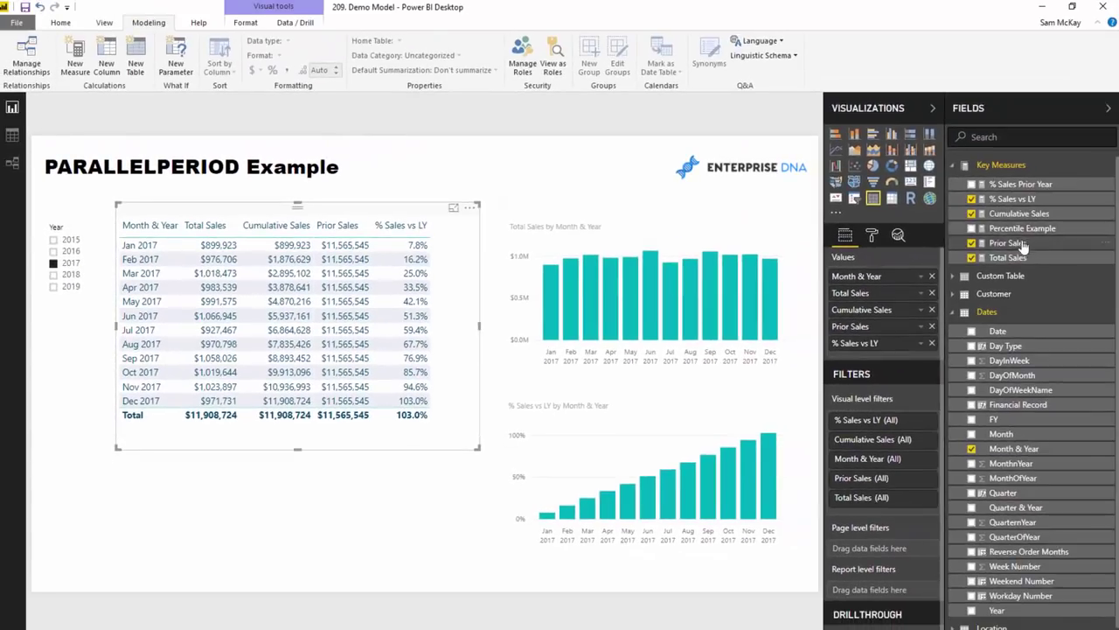
{"action": "left_click", "coordinate": [971, 245]}
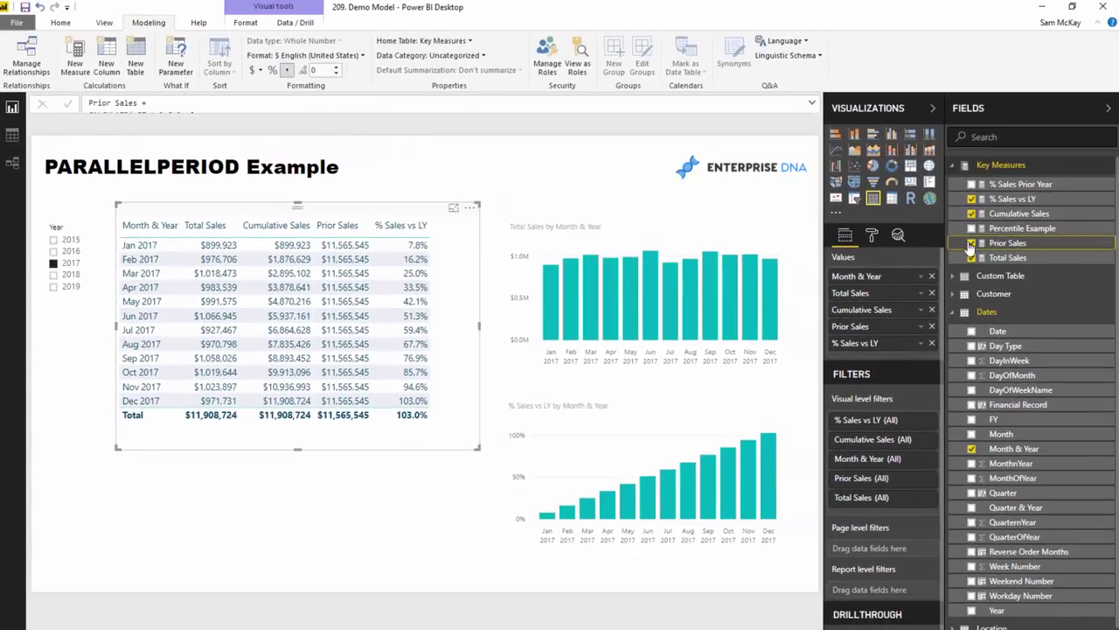
{"action": "left_click", "coordinate": [811, 103]}
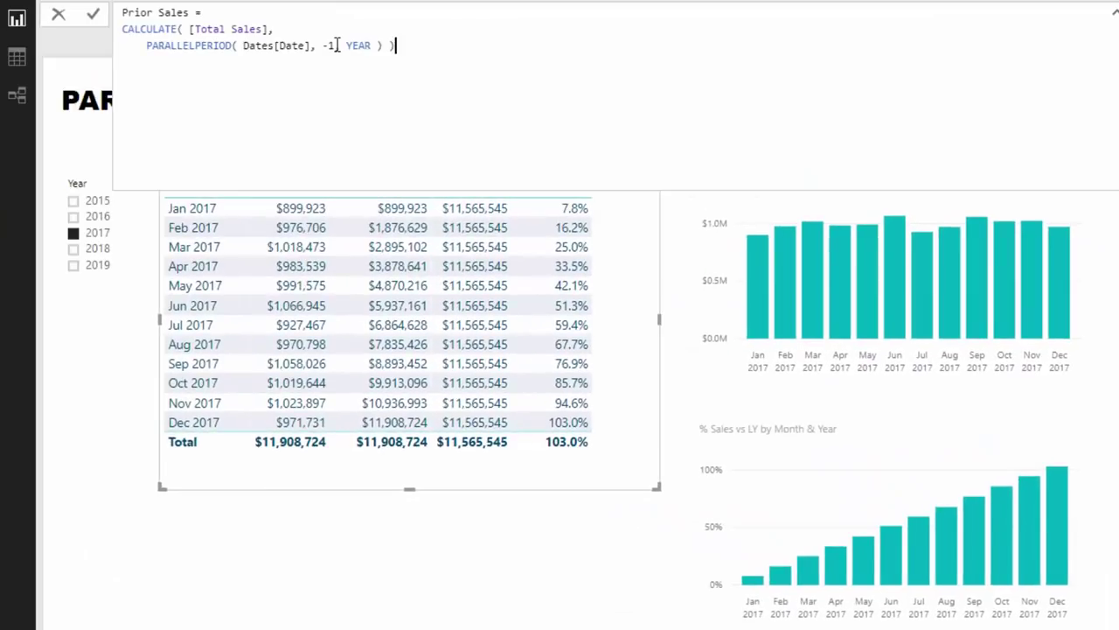
{"action": "left_click", "coordinate": [250, 99]}
{"action": "double_click", "coordinate": [323, 50]}
{"action": "left_click_drag", "start_coordinate": [309, 46], "coordinate": [247, 50]}
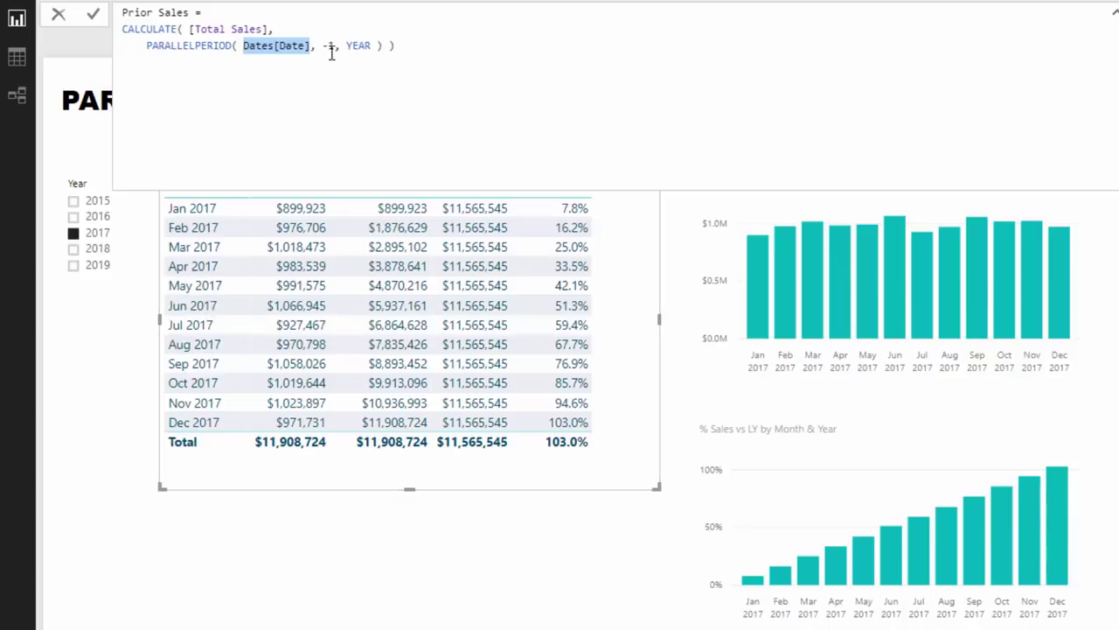
{"action": "left_click_drag", "start_coordinate": [322, 46], "coordinate": [372, 46]}
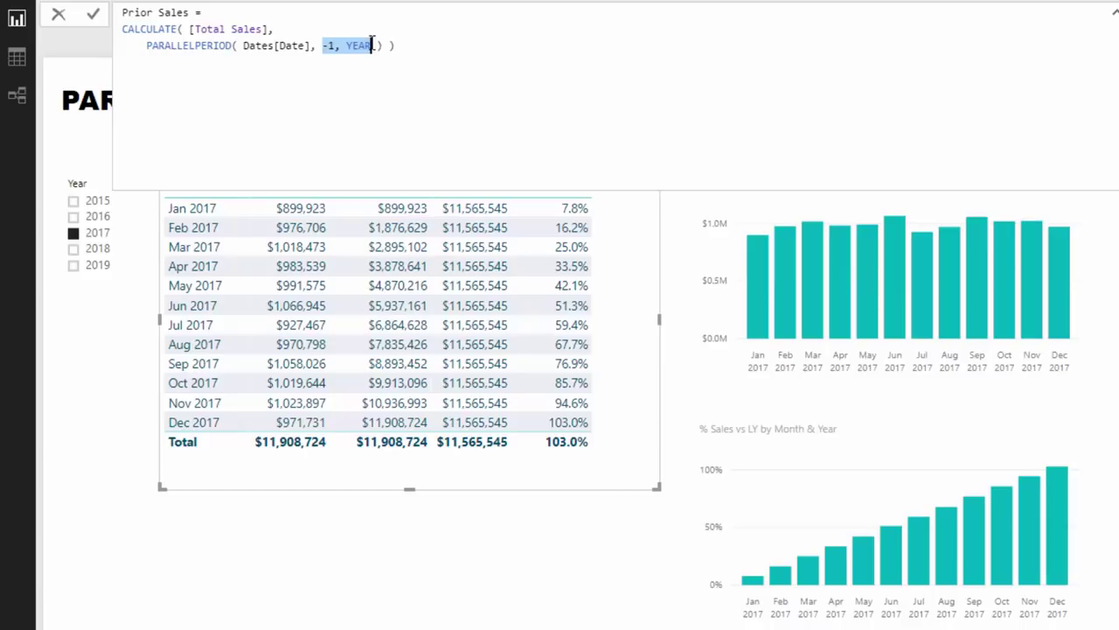
{"action": "left_click_drag", "start_coordinate": [372, 46], "coordinate": [348, 53]}
{"action": "type", "text": "qu"}
{"action": "key", "text": "Tab"}
{"action": "key", "text": "Return"}
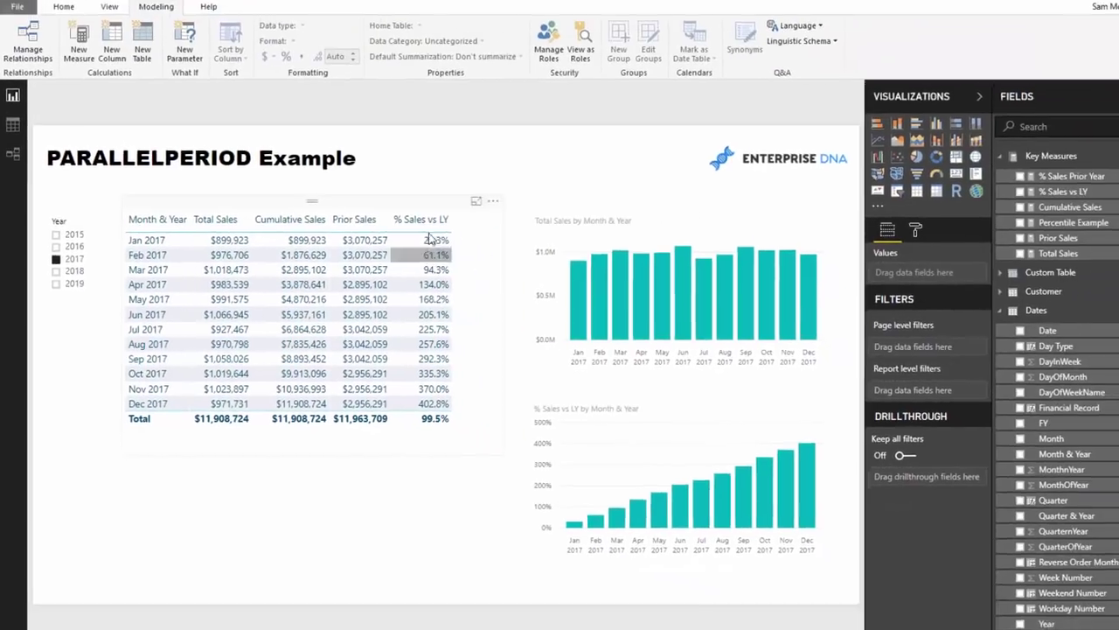
{"action": "left_click", "coordinate": [564, 217]}
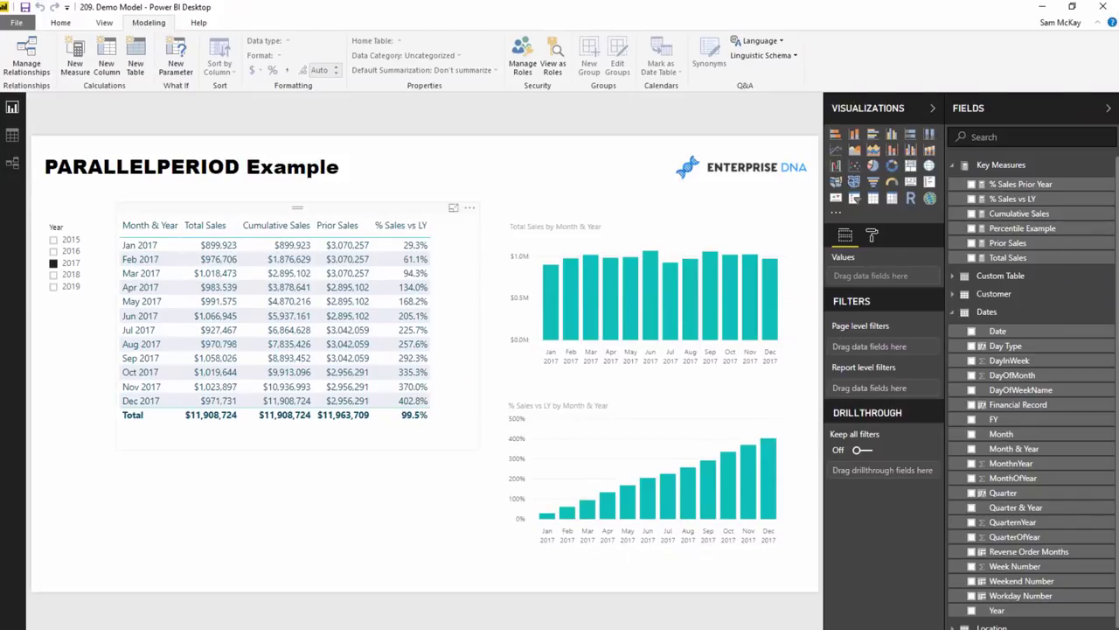
{"action": "left_click", "coordinate": [283, 212]}
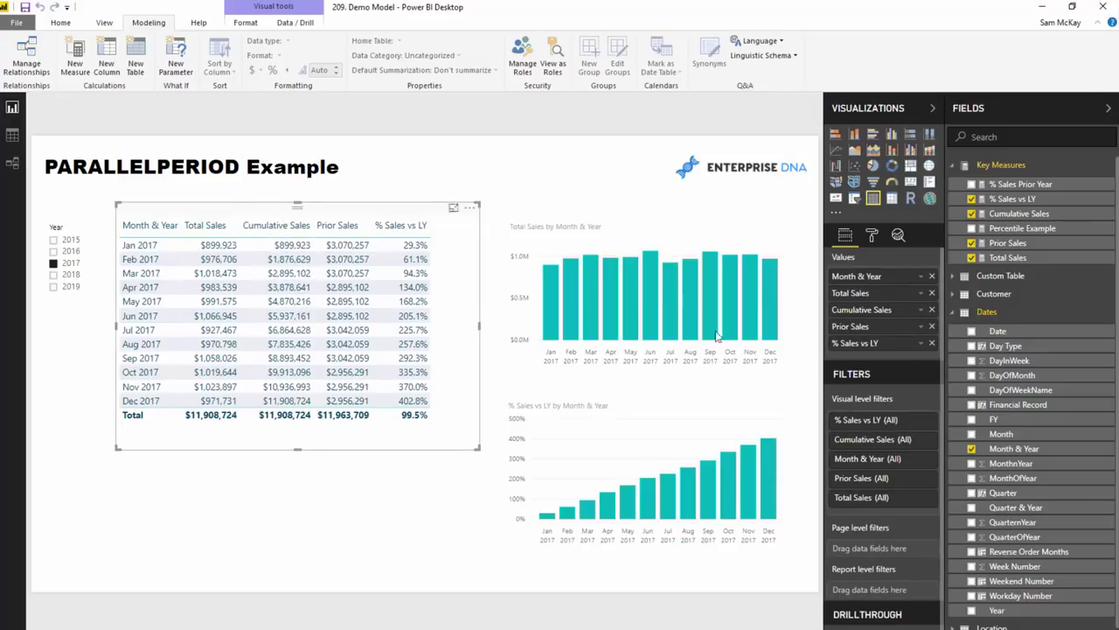
{"action": "left_click", "coordinate": [1008, 244]}
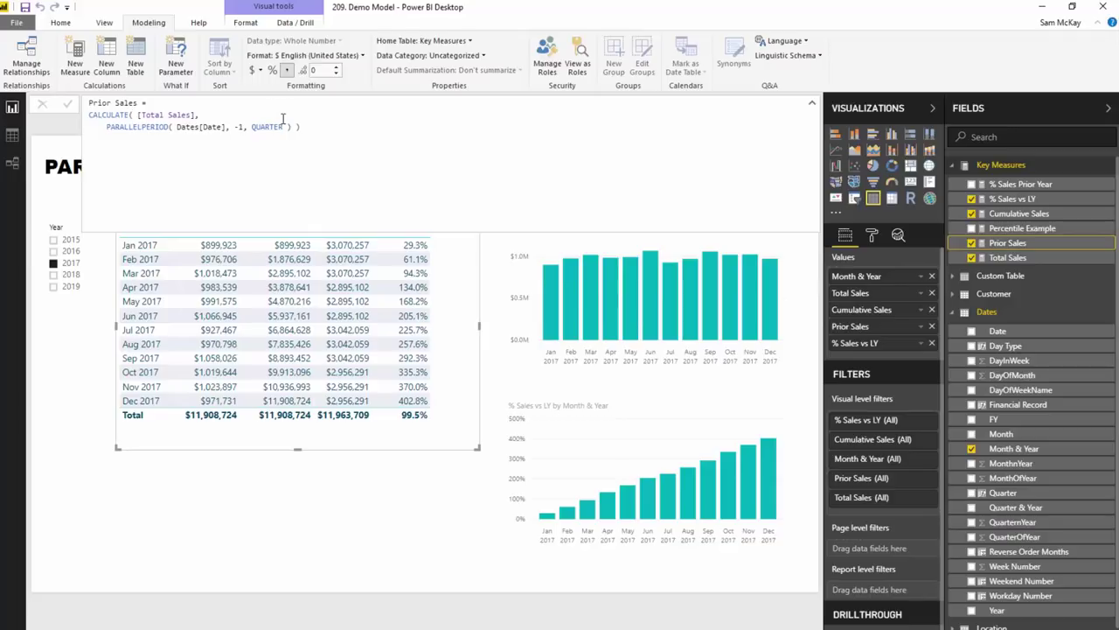
{"action": "left_click_drag", "start_coordinate": [283, 127], "coordinate": [252, 126]}
{"action": "type", "text": "YEAR"}
{"action": "key", "text": "Return"}
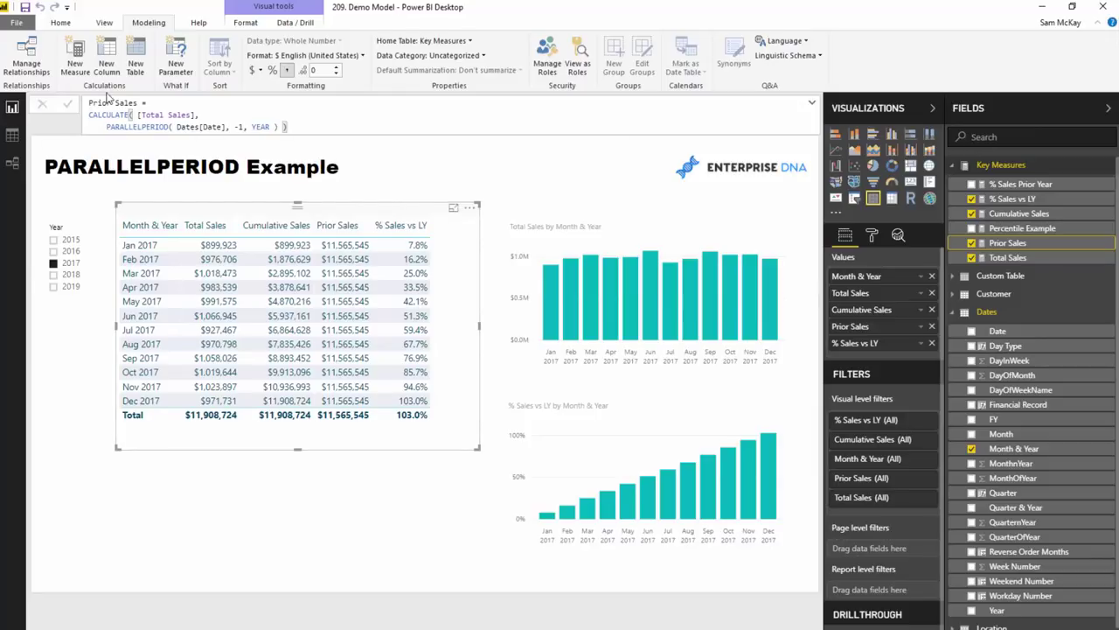
{"action": "left_click_drag", "start_coordinate": [105, 117], "coordinate": [320, 152]}
{"action": "left_click_drag", "start_coordinate": [317, 127], "coordinate": [105, 127]}
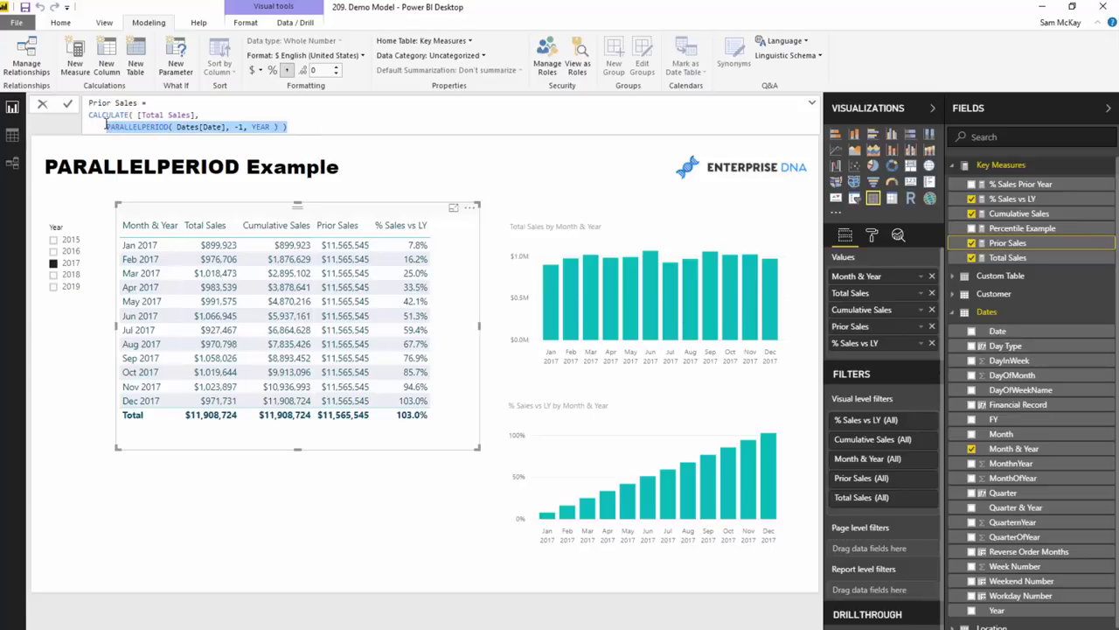